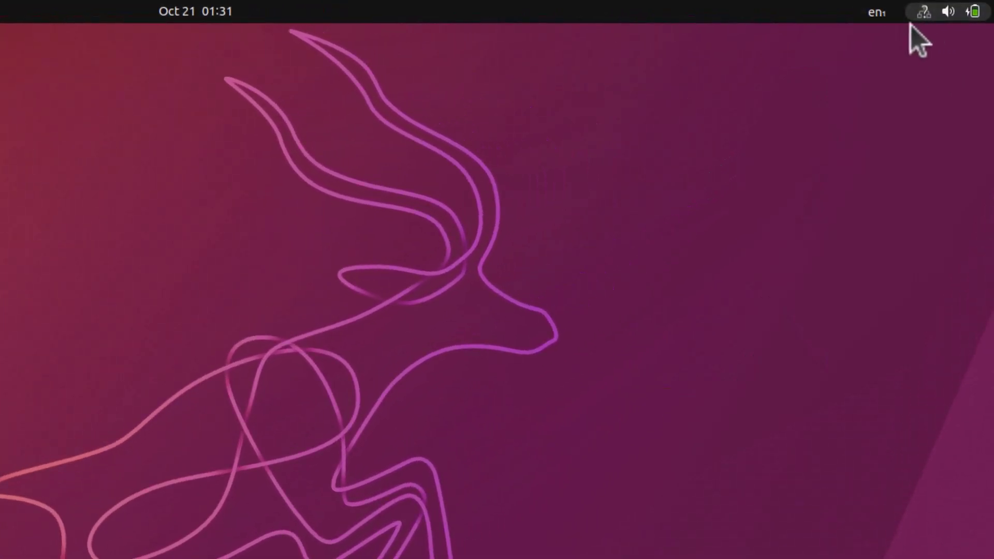
Open the top-bar Quick Settings menu showing 79% battery, Wired network and Balanced power mode
left_click(948, 12)
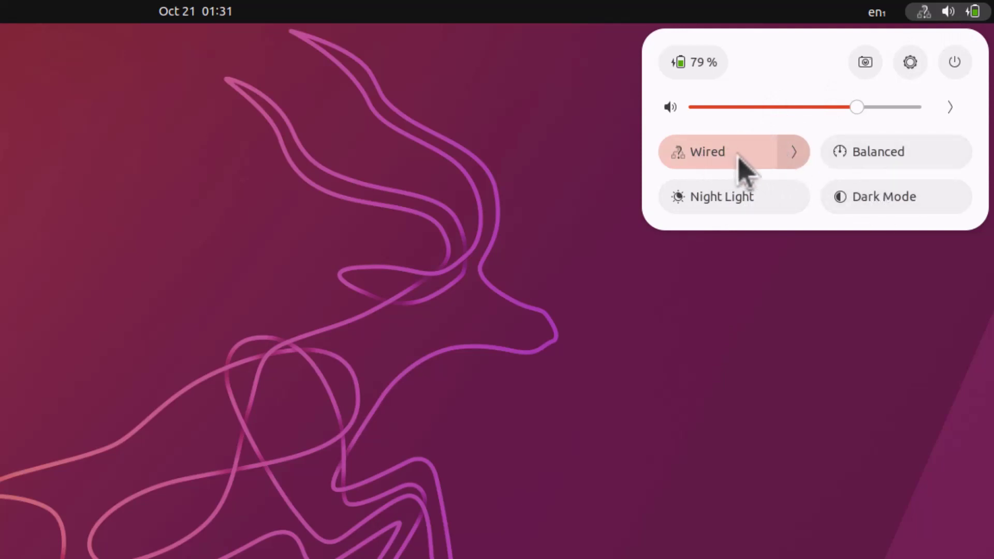
left_click(745, 171)
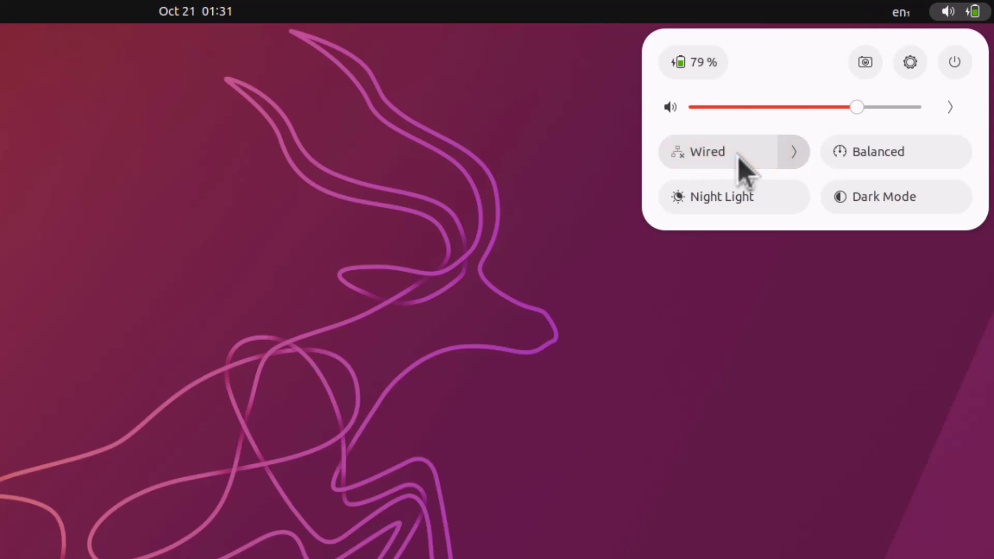
left_click(739, 158)
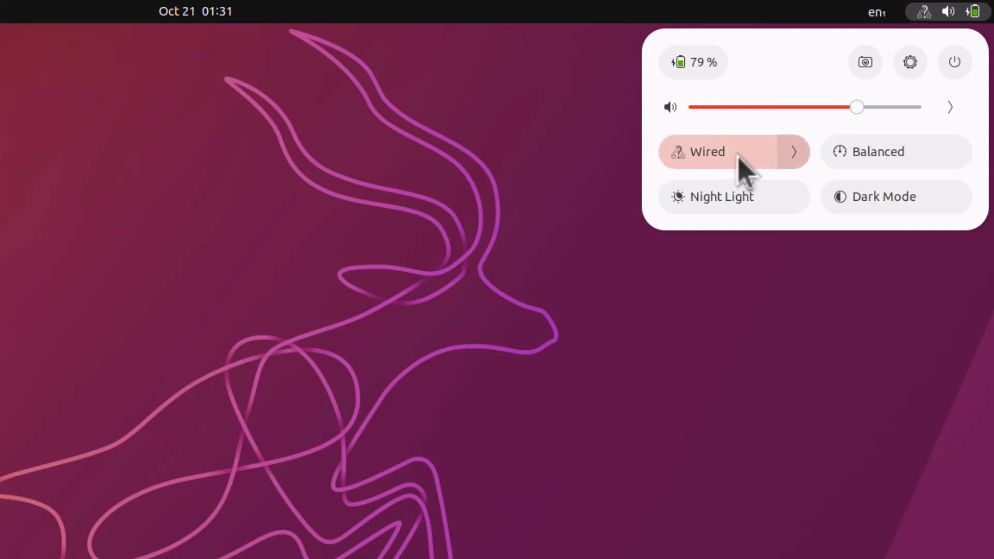
left_click(791, 155)
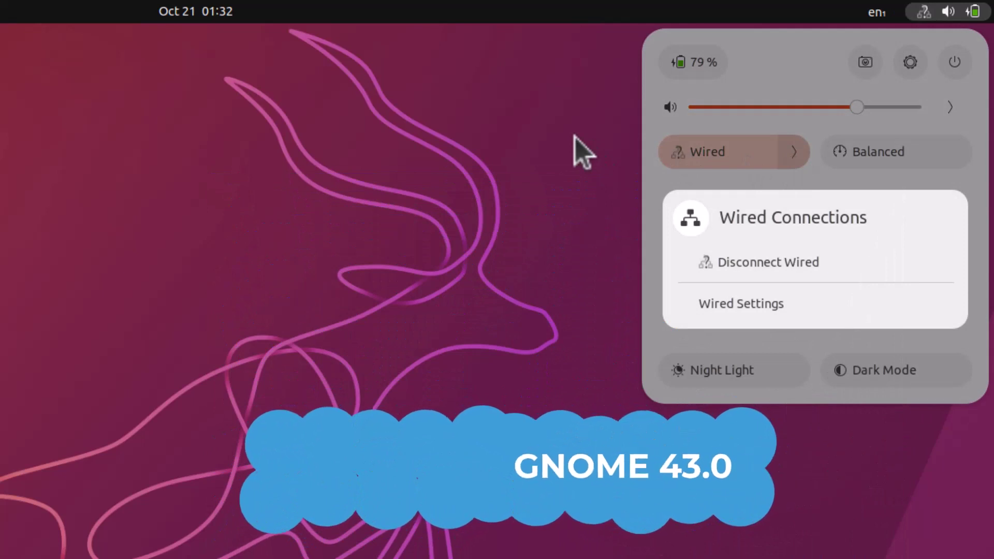
left_click(769, 67)
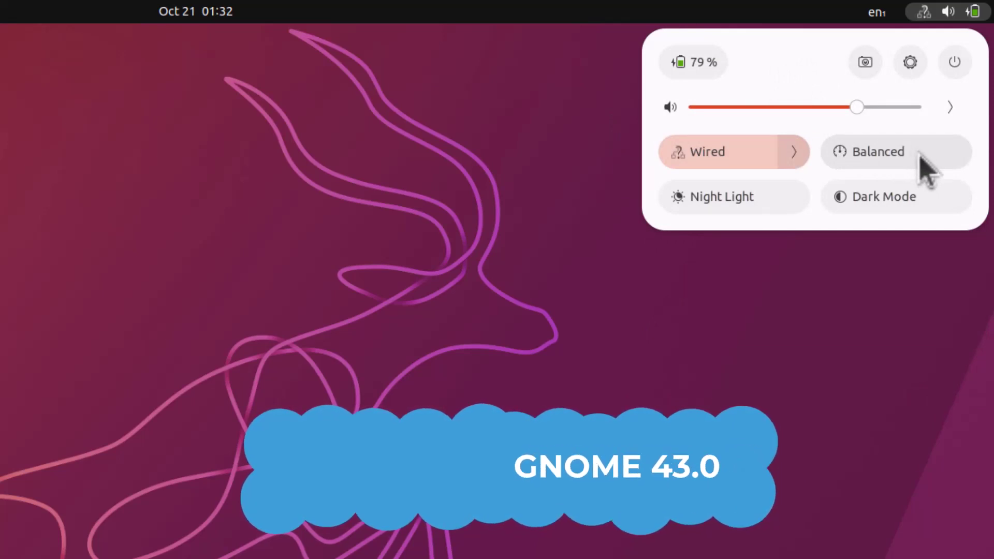
left_click(924, 167)
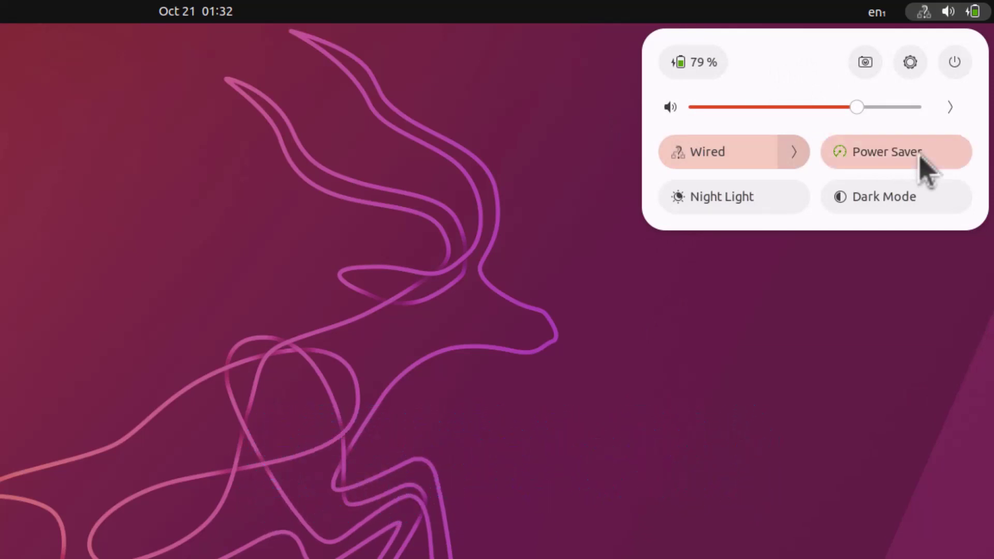
left_click(920, 156)
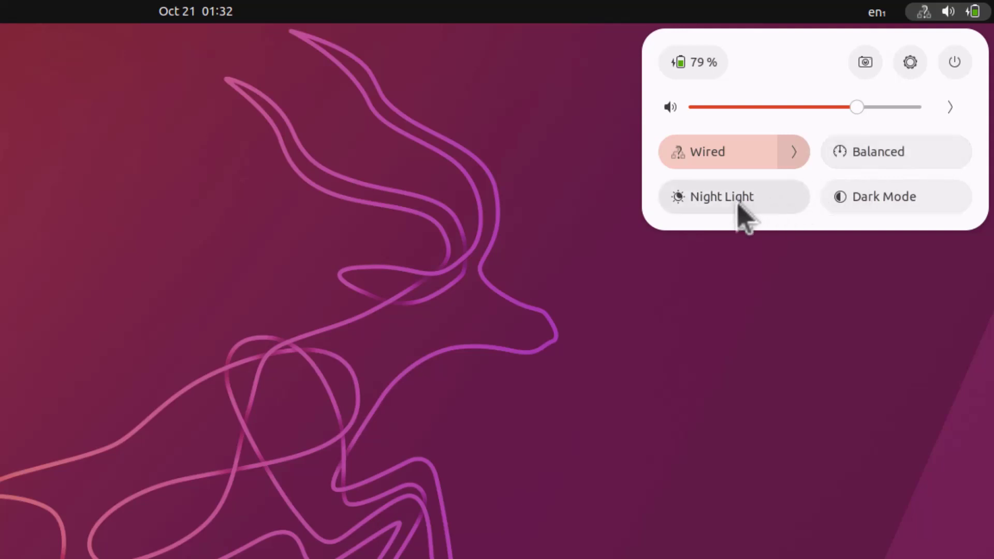
Try Dark Mode, launch Files from the dock, then switch Dark Mode back off
left_click(894, 199)
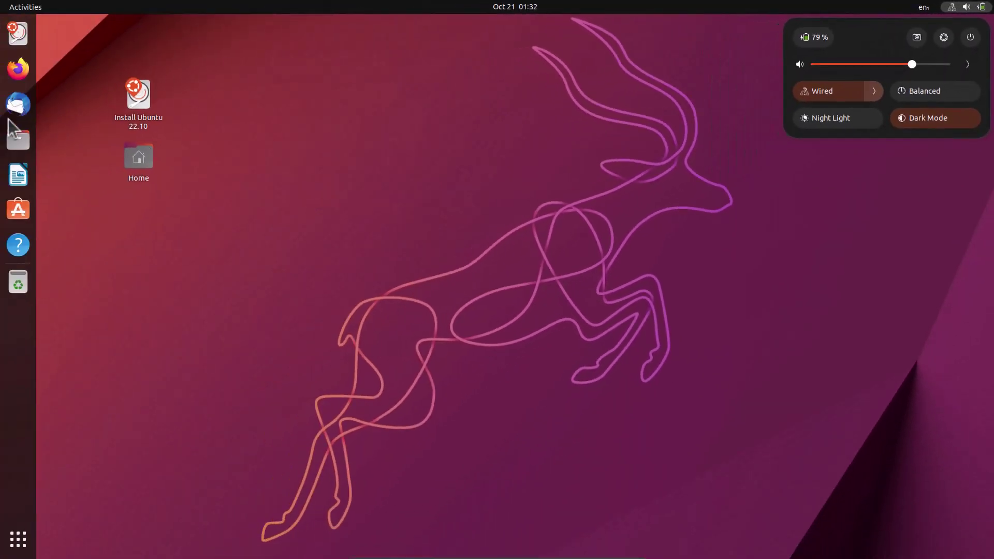
left_click(15, 137)
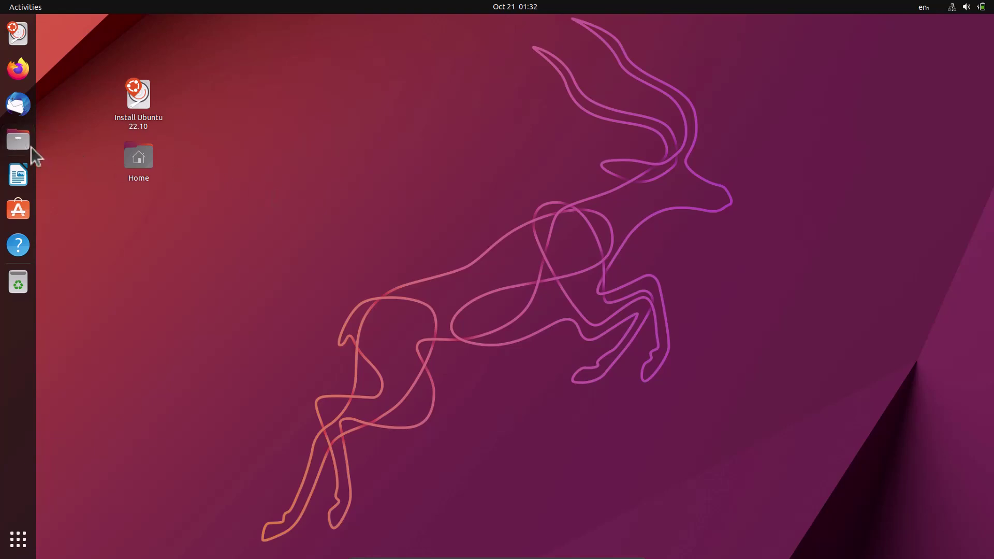
left_click(20, 144)
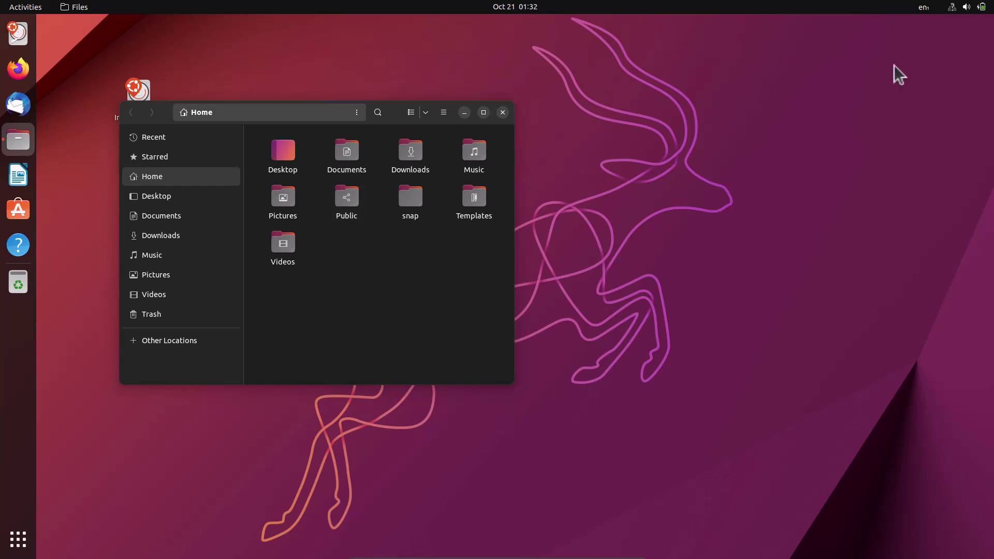
left_click(969, 11)
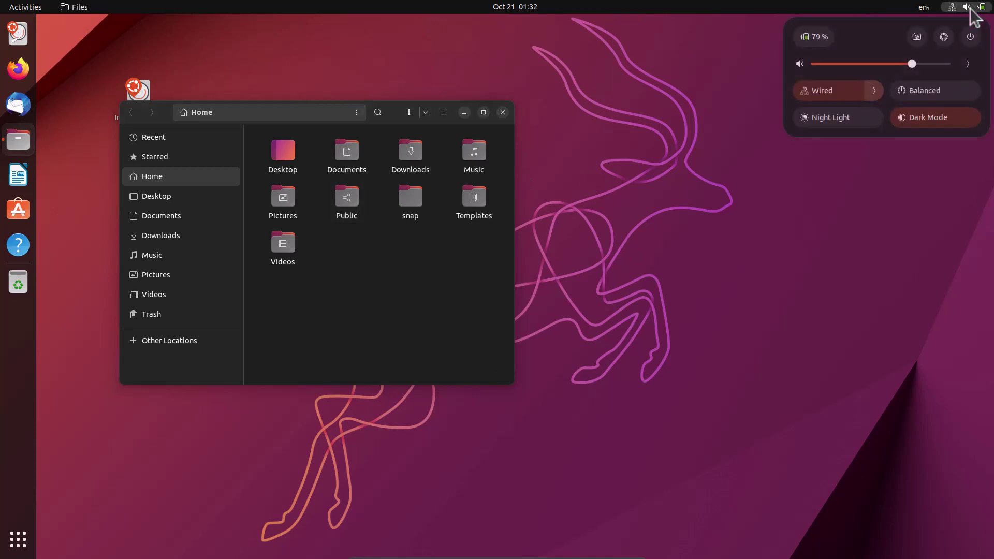
left_click(916, 124)
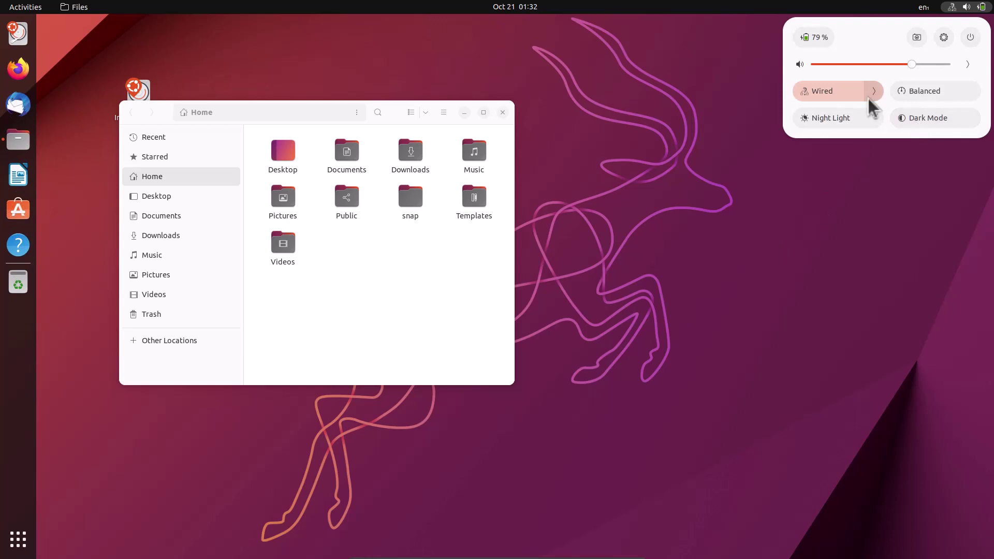
Screenshot an enlarged selection over the Files folder view to the clipboard
left_click(916, 37)
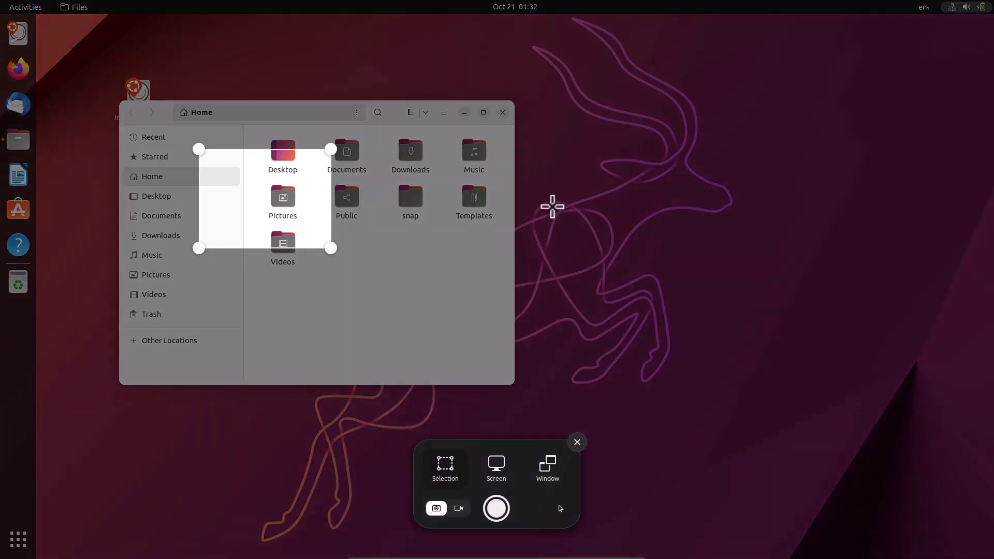
left_click_drag(330, 248, 521, 365)
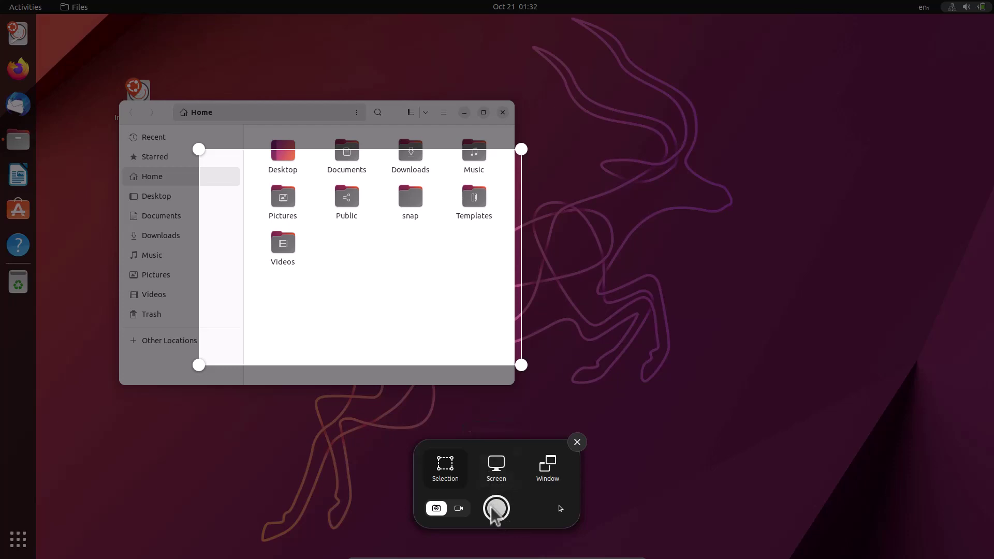
left_click(459, 509)
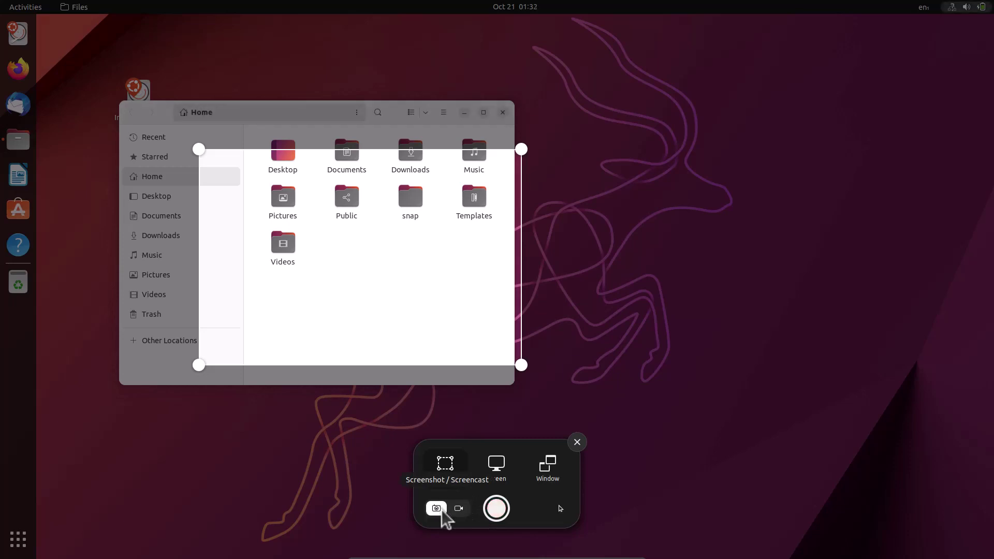
left_click(496, 510)
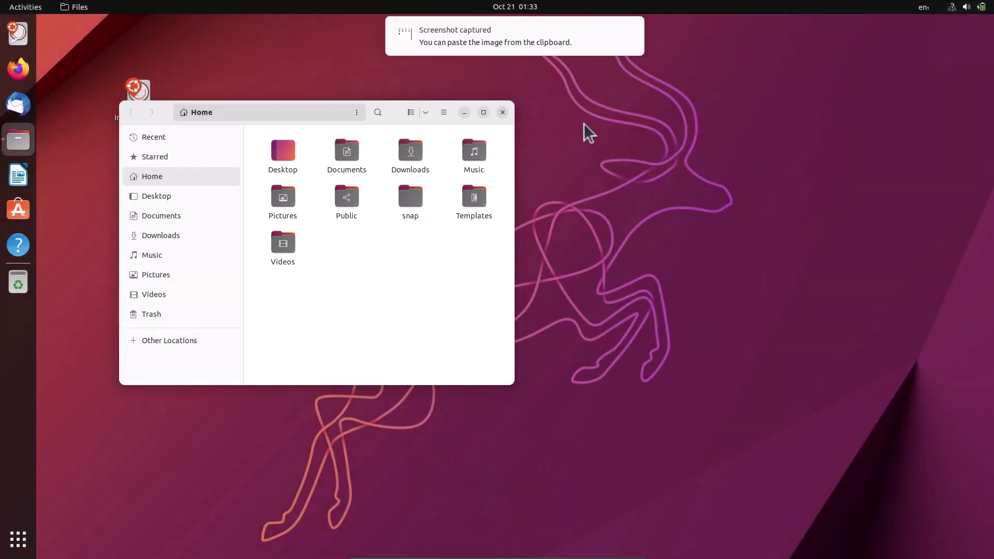
Dismiss the screenshot notification, then check the power-off options and keyboard layout list
mouse_move(554, 39)
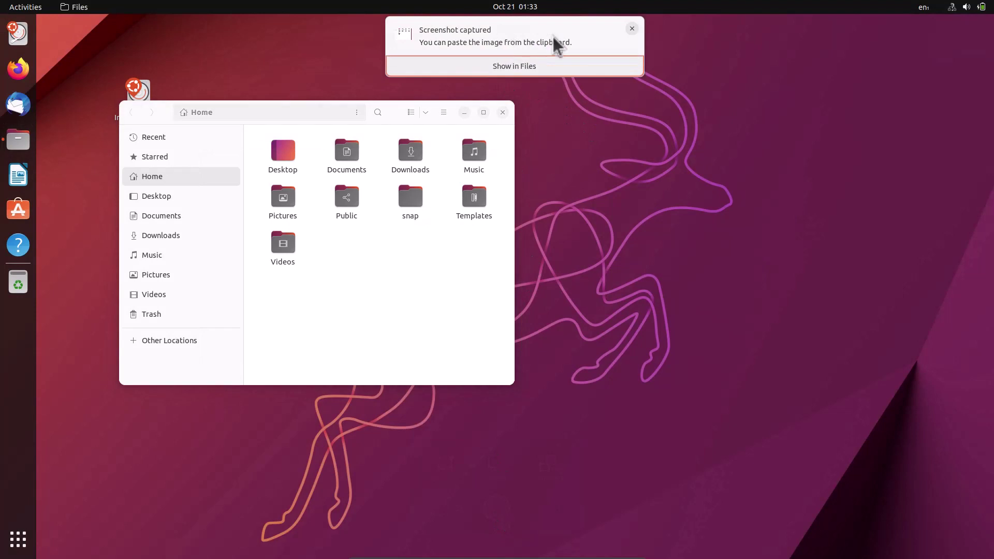
left_click(631, 26)
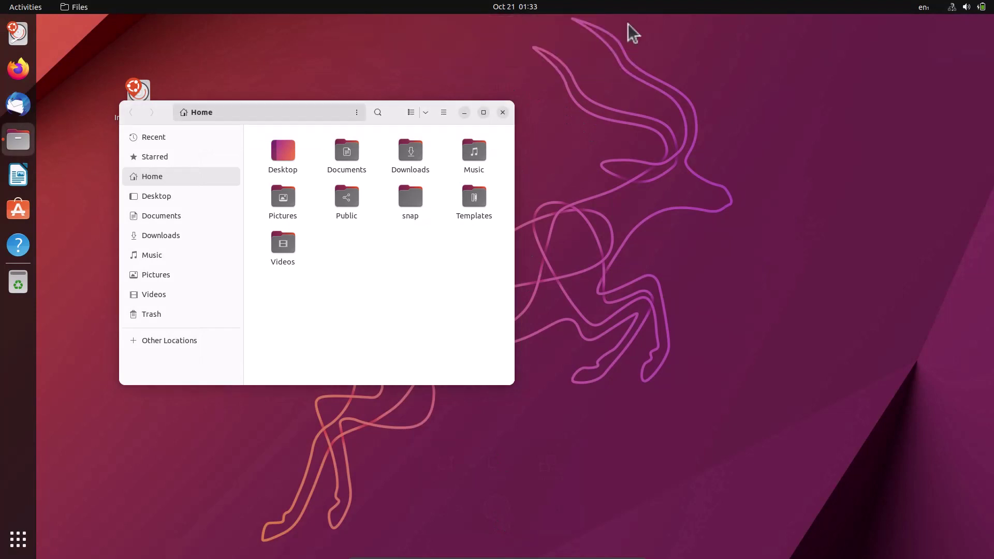
left_click(972, 6)
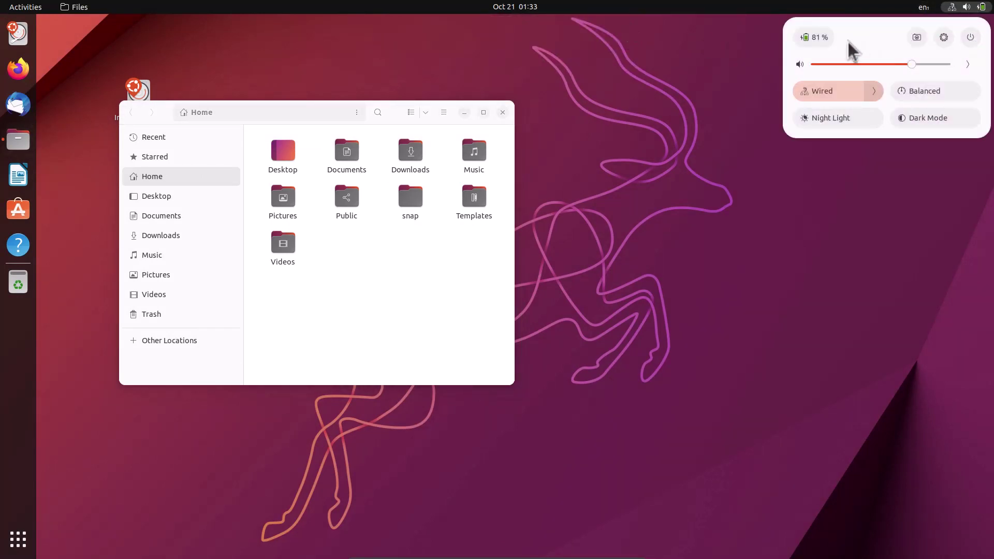
left_click(969, 40)
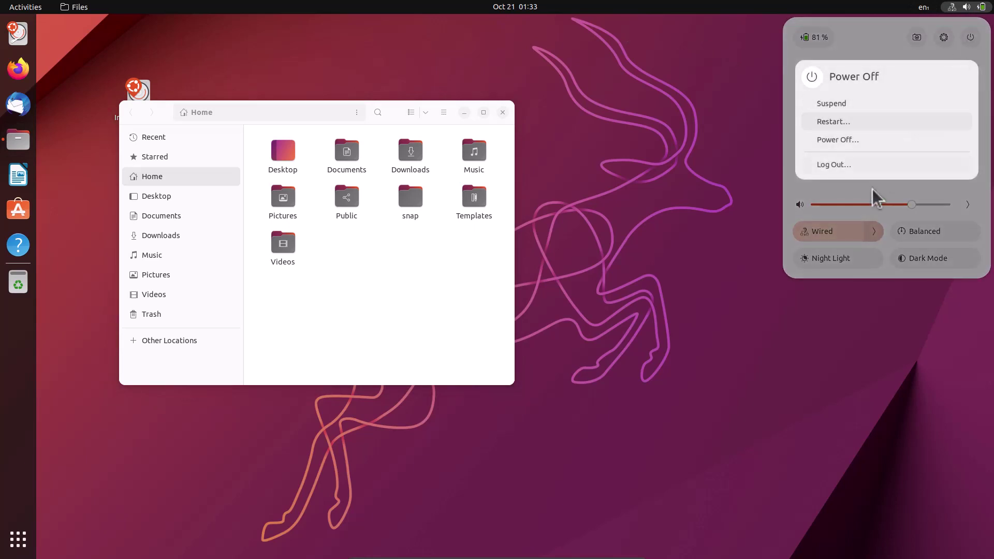
left_click(869, 41)
left_click(924, 7)
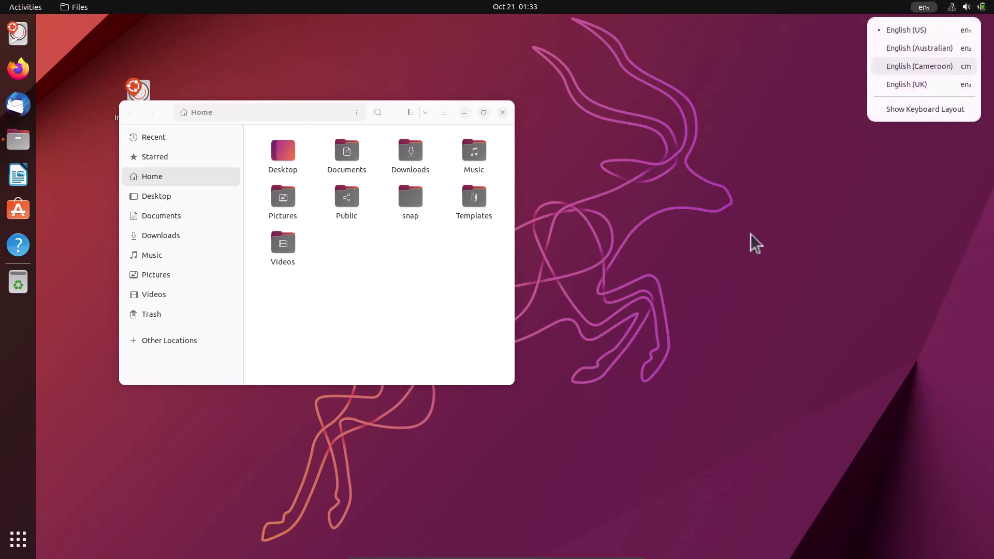
left_click(750, 244)
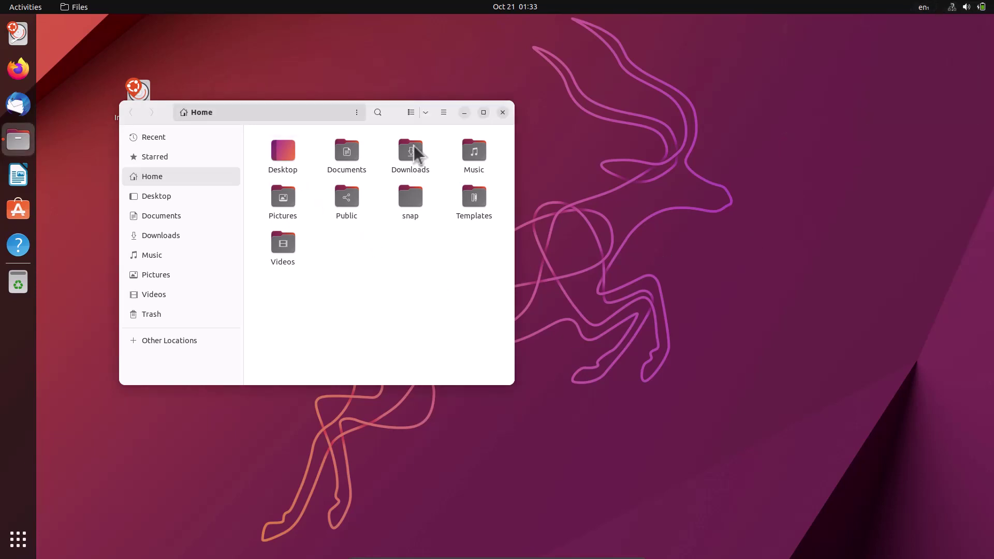
left_click(486, 112)
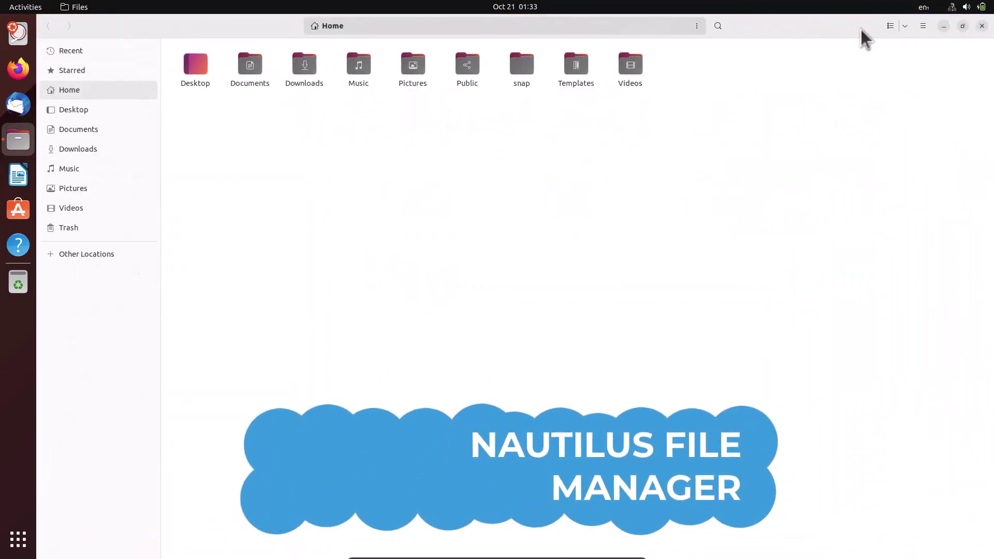
left_click(920, 27)
left_click(901, 230)
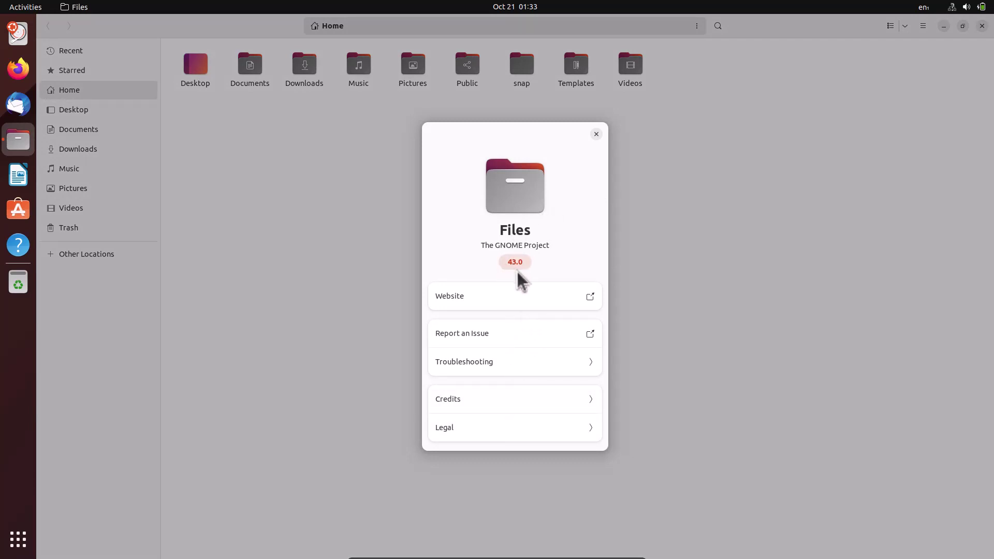
left_click(596, 134)
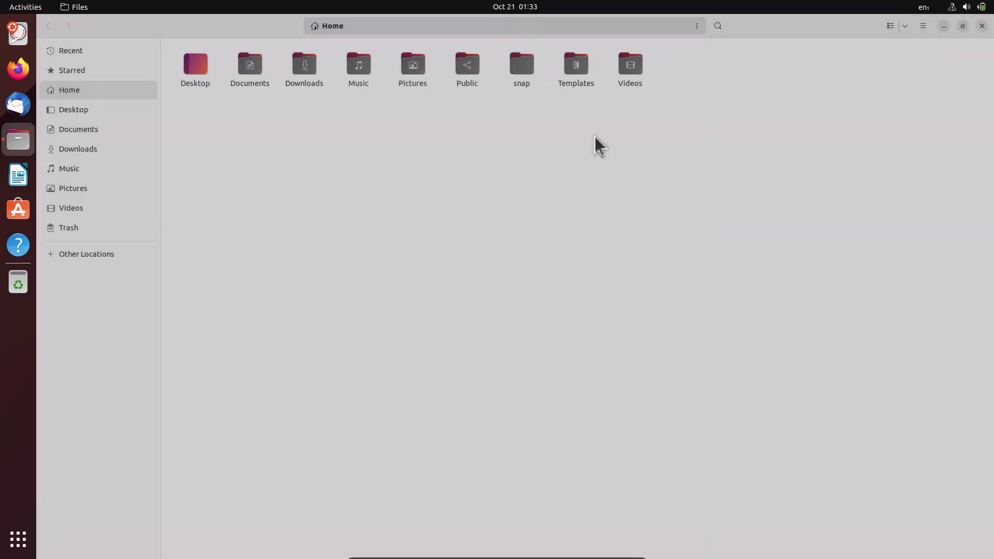
left_click(963, 25)
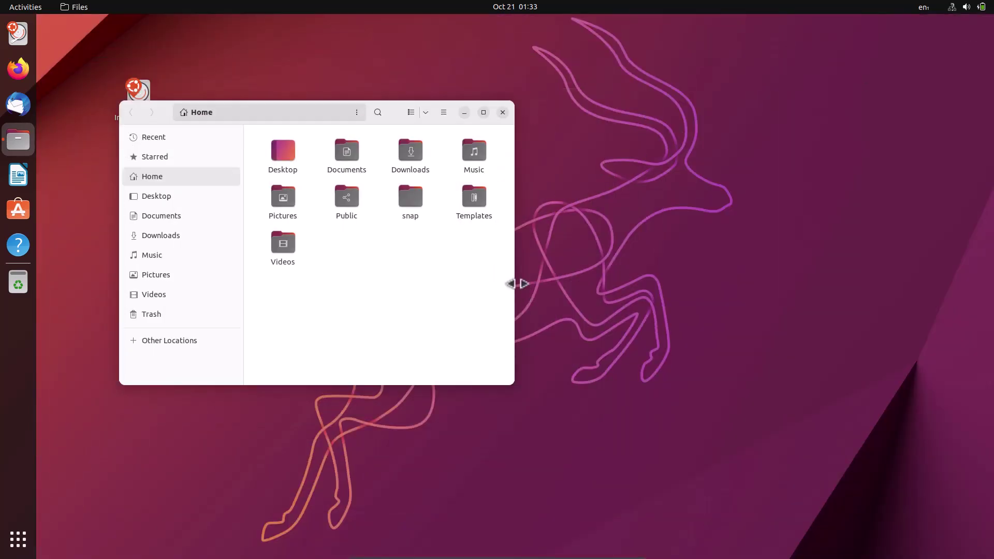
Narrow the Files window until the sidebar collapses, then toggle the sidebar back into view
left_click_drag(515, 284, 393, 282)
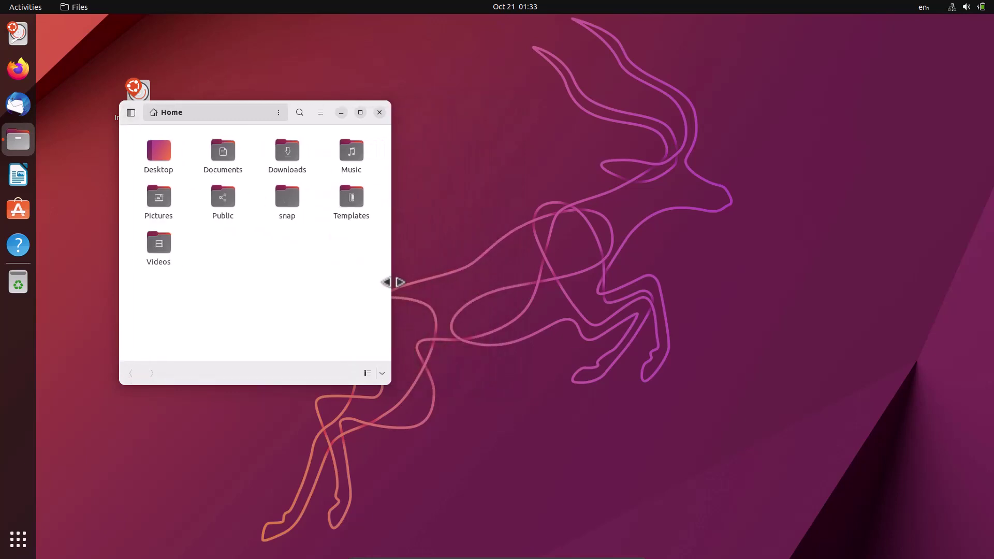
left_click(130, 116)
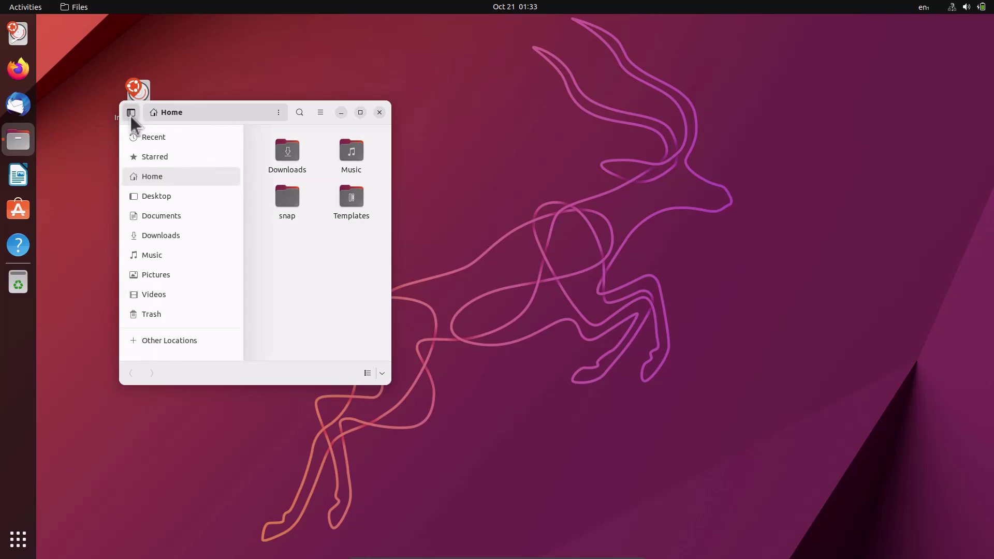
left_click(130, 114)
left_click(130, 113)
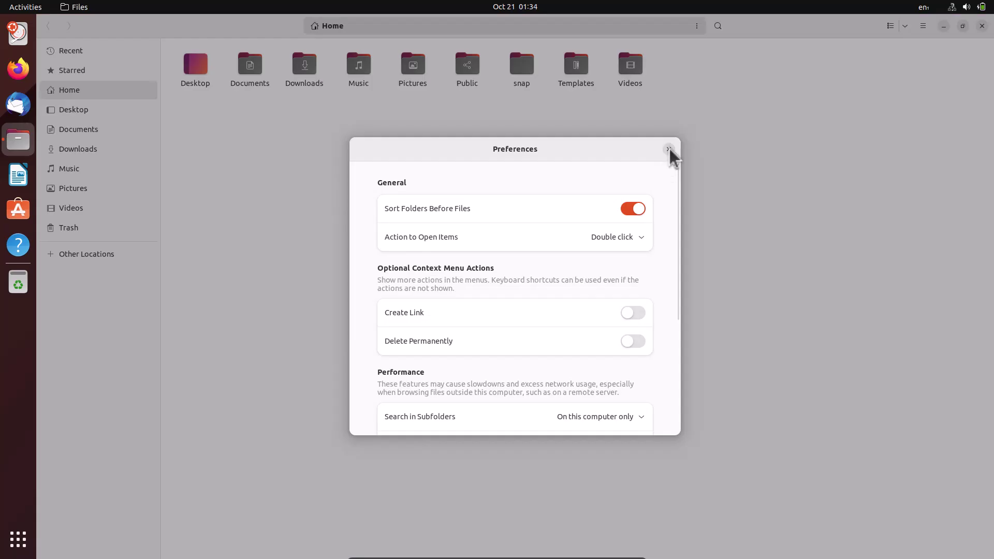
left_click(669, 149)
right_click(366, 215)
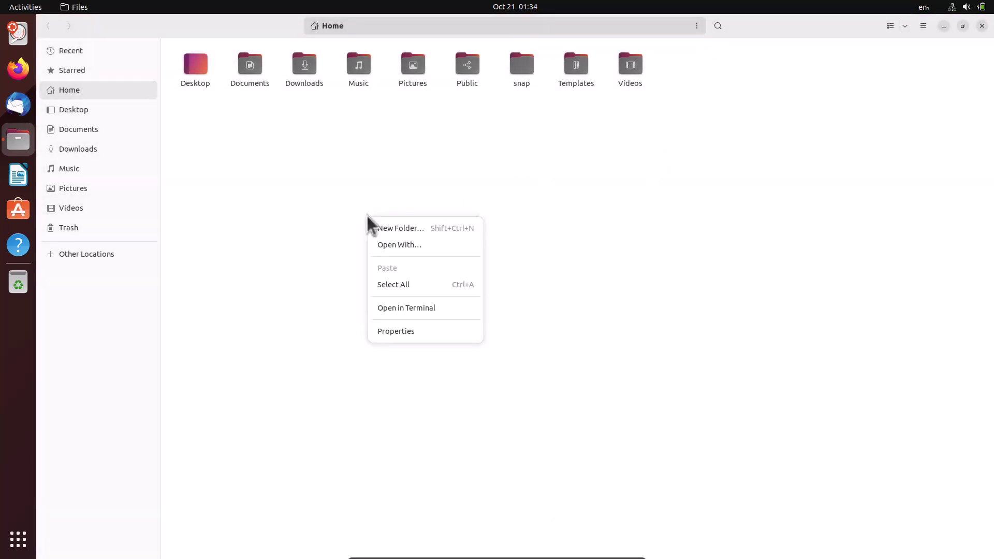
left_click(405, 328)
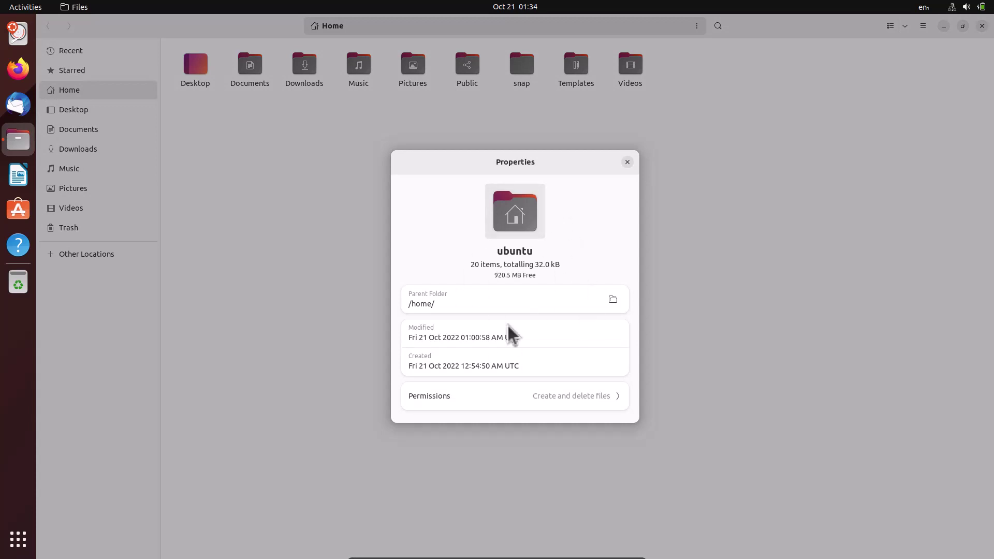
left_click(631, 164)
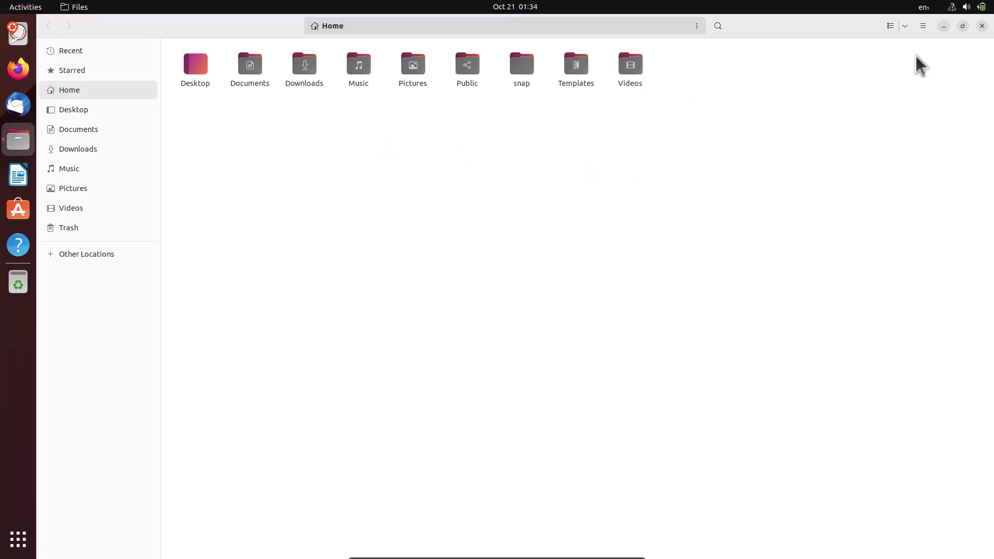
Restore and resize Files, switch Home to list view, select all nine folders, then close it
left_click(963, 26)
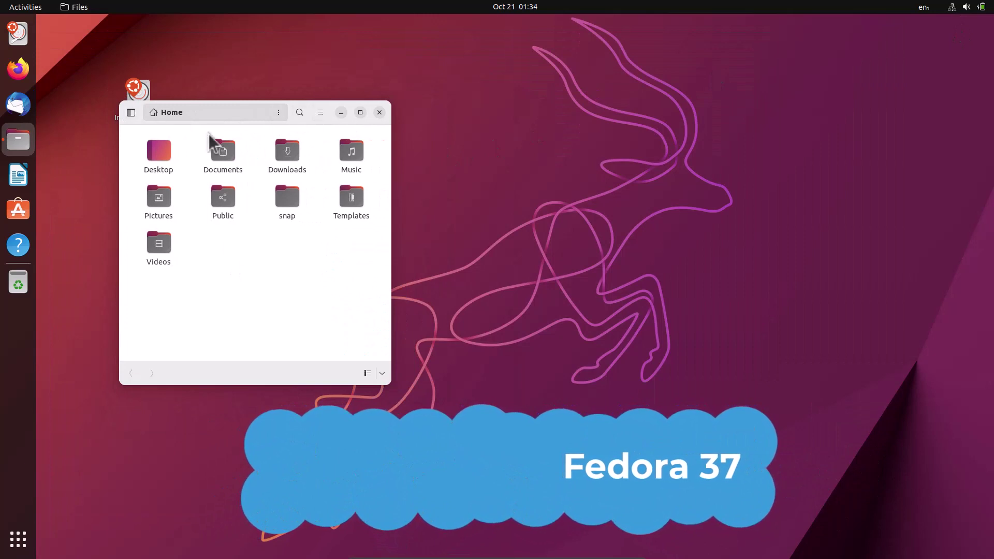
left_click_drag(389, 383, 596, 442)
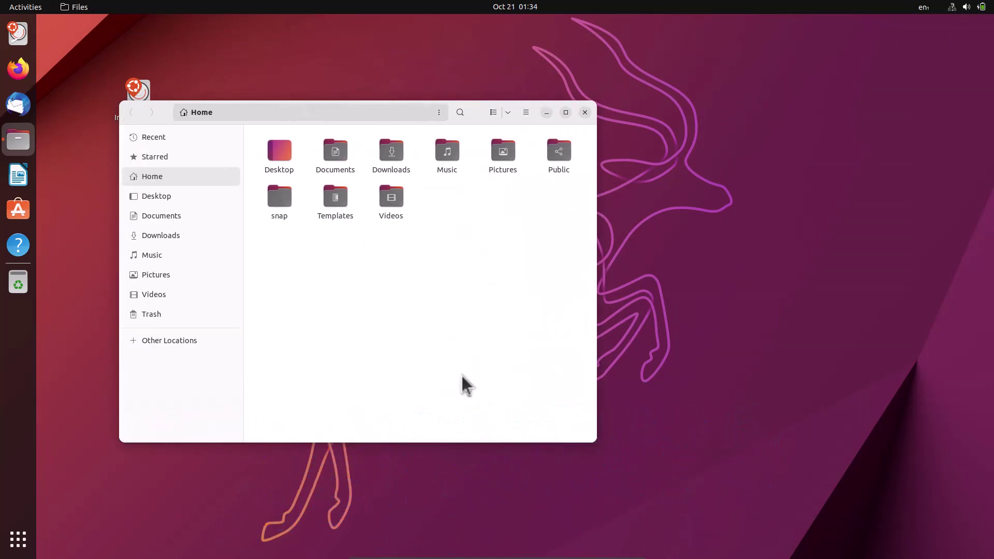
left_click(494, 113)
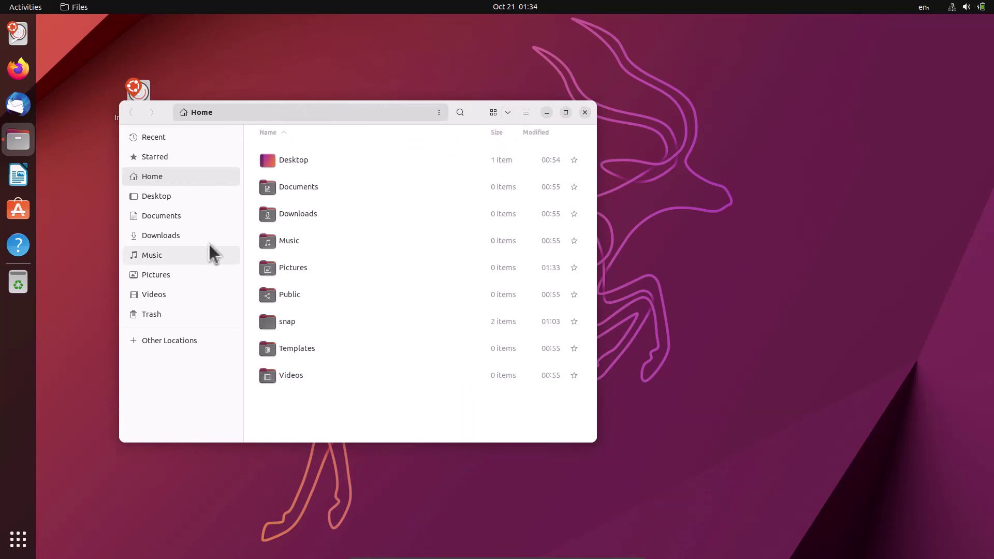
left_click_drag(247, 165, 428, 385)
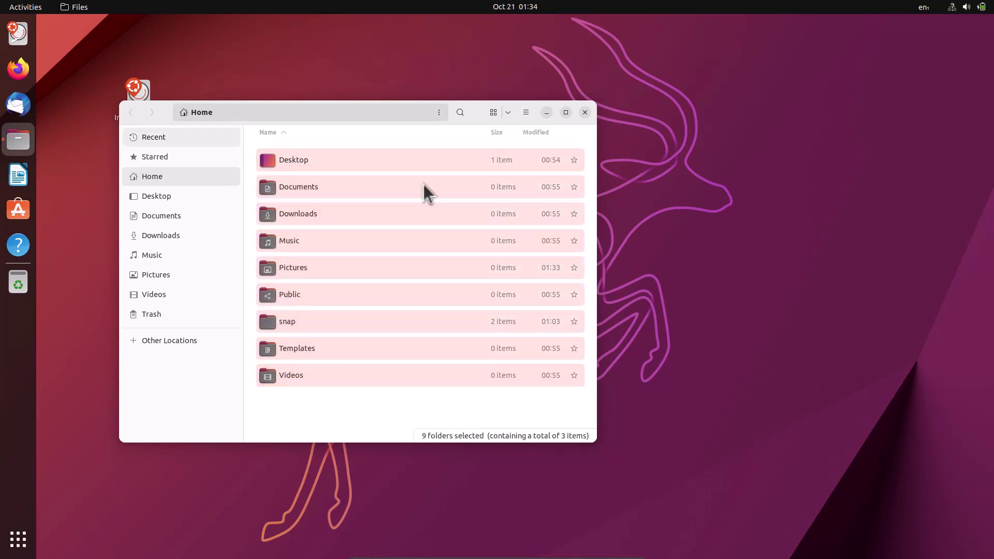
left_click(584, 113)
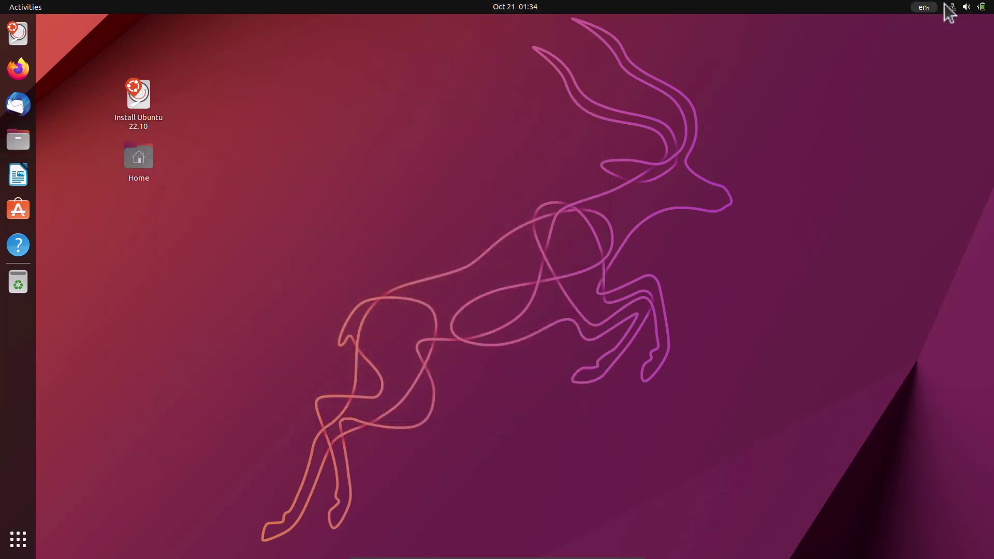
Launch Settings from the Quick Settings gear icon onto Appearance, maximizing then restoring the window
left_click(965, 7)
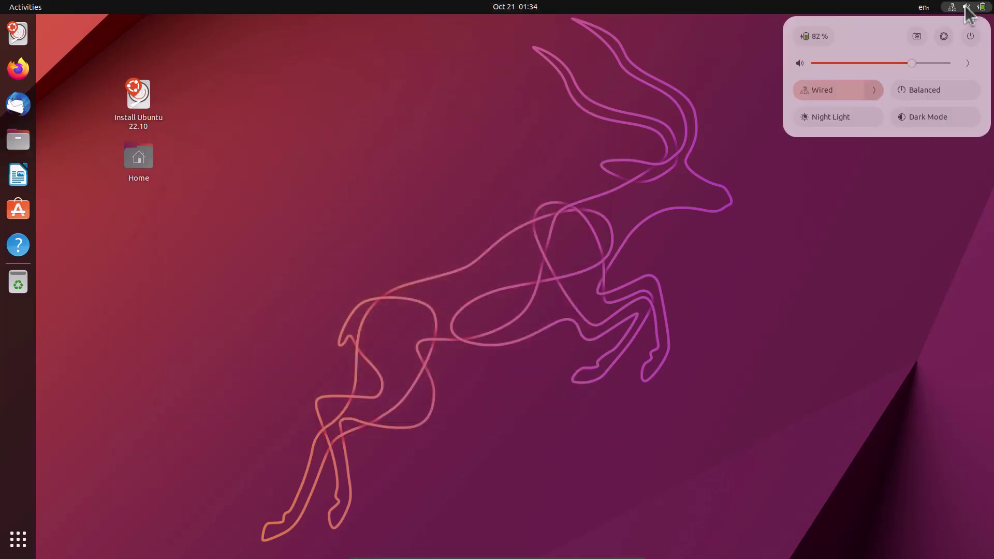
left_click(939, 36)
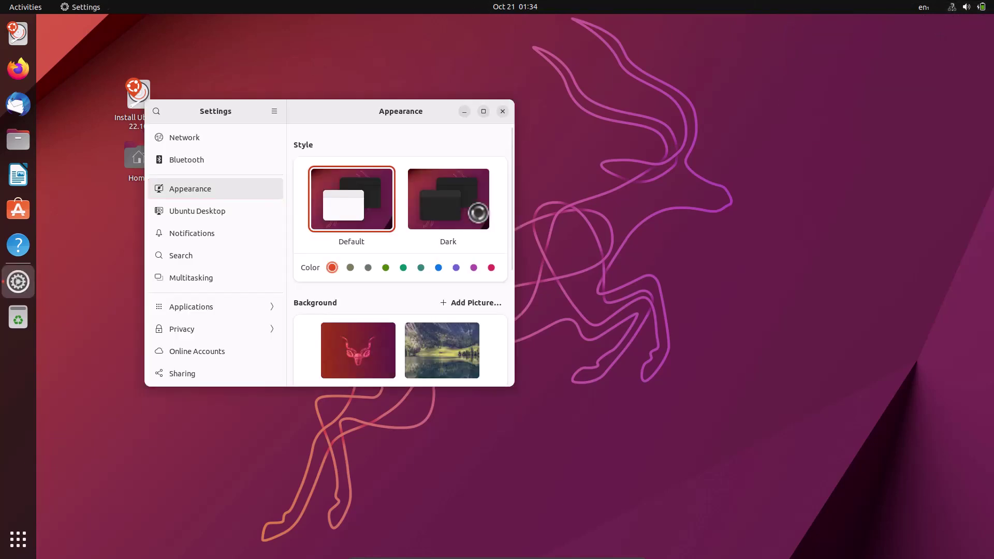
left_click(483, 112)
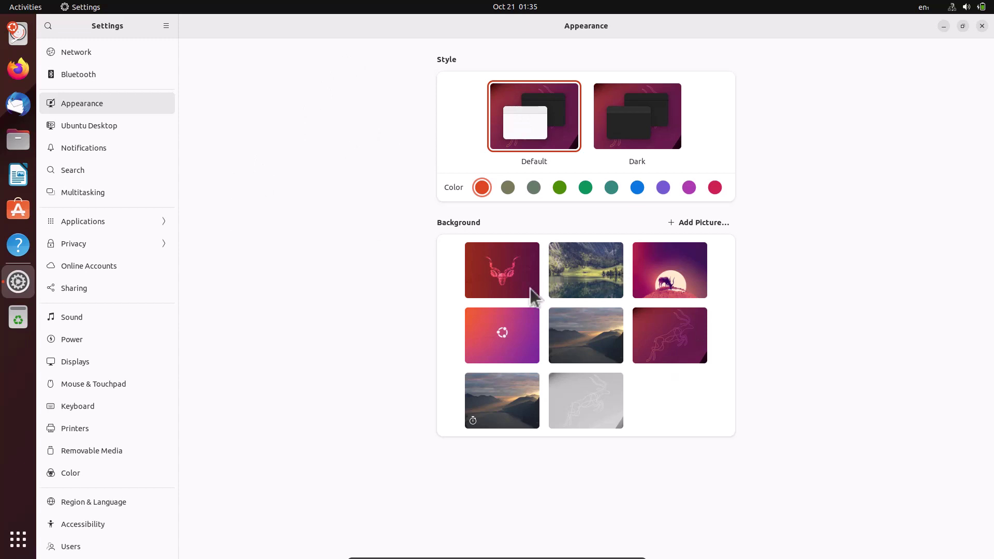
left_click(963, 26)
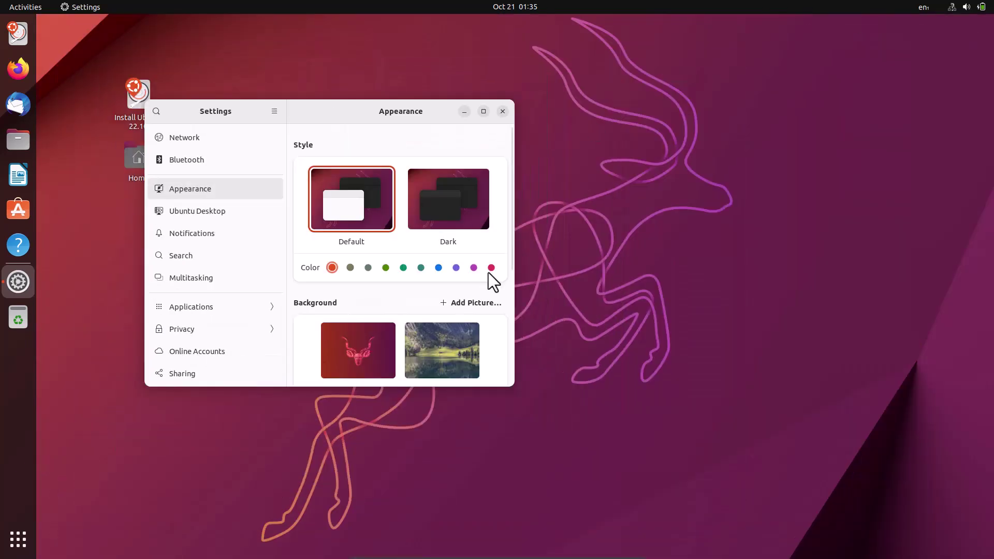
Try the red stag and lake wallpapers, then settle on the stag-and-moon background
left_click(366, 342)
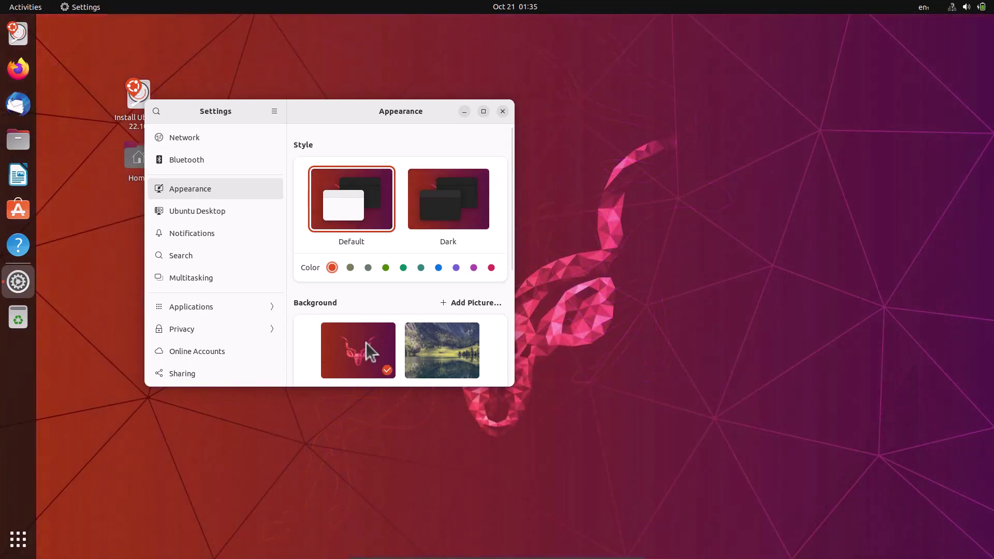
left_click_drag(354, 109, 249, 224)
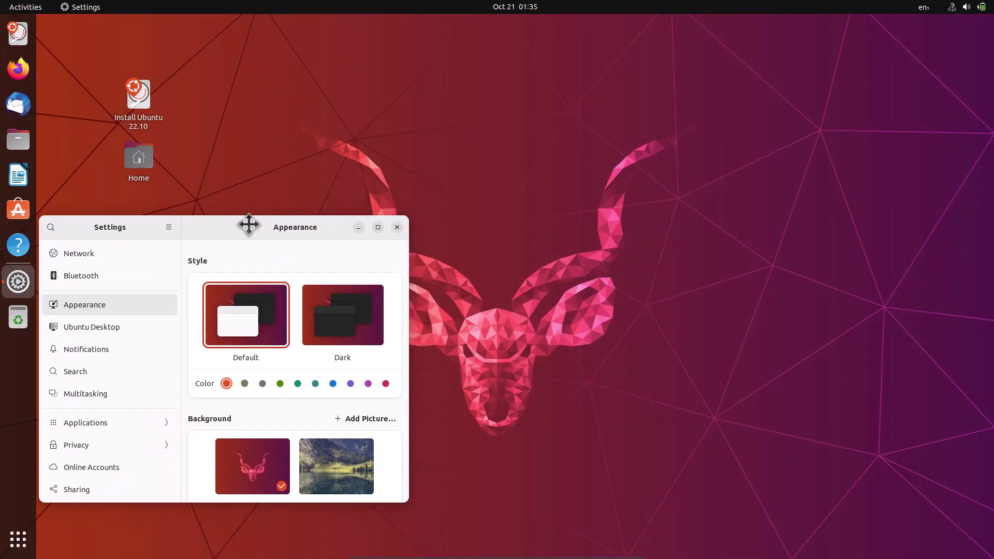
left_click(327, 460)
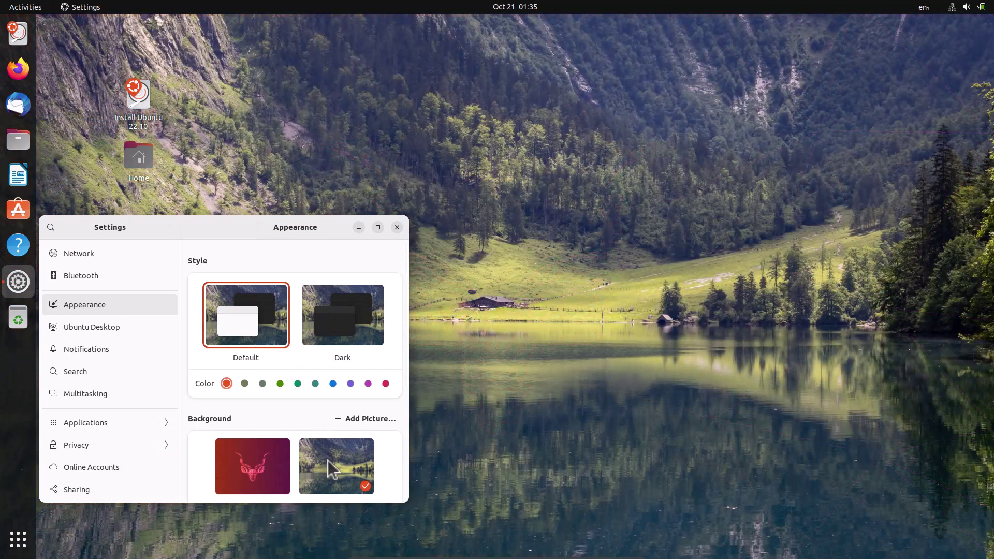
scroll(327, 460, "down", 5)
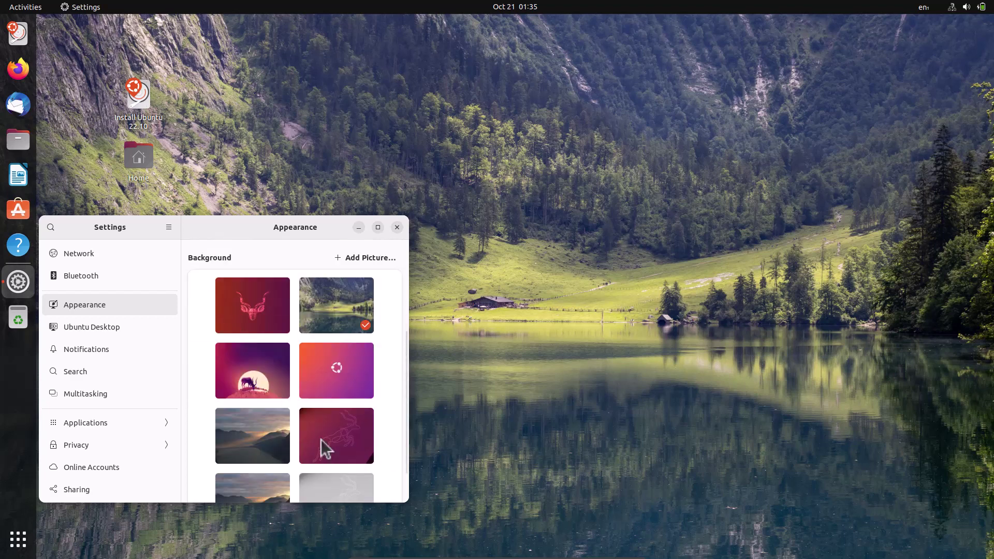
left_click(233, 374)
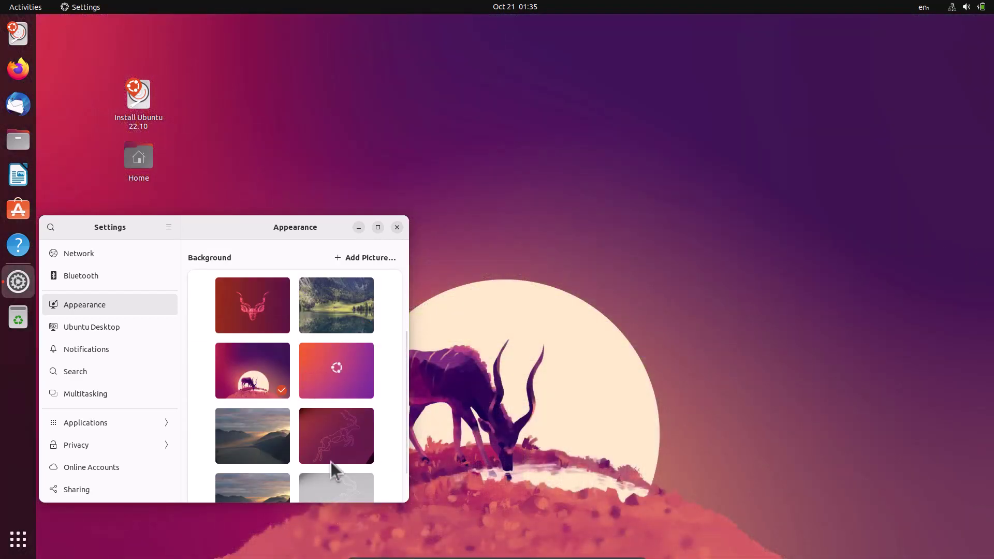
scroll(331, 462, "down", 1)
left_click_drag(123, 233, 272, 120)
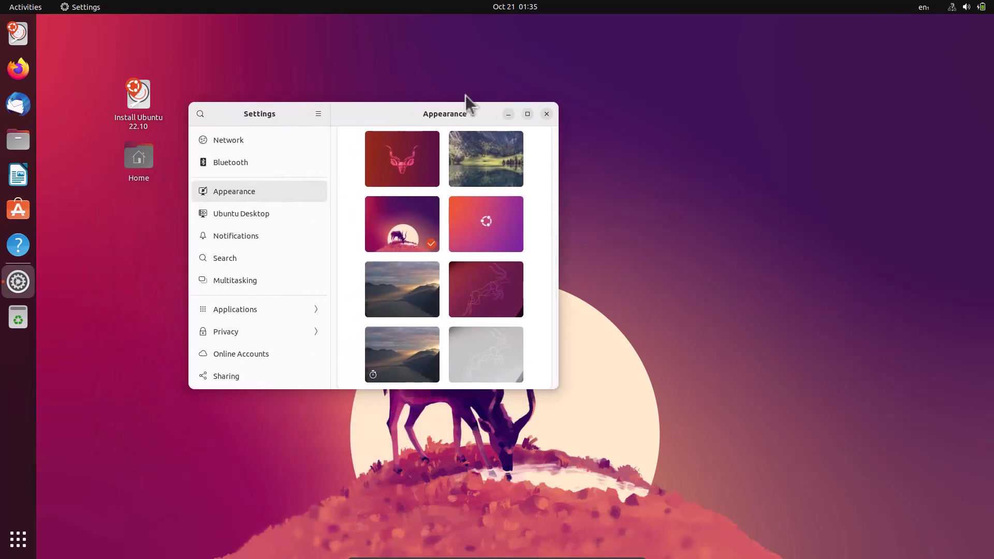
left_click(527, 113)
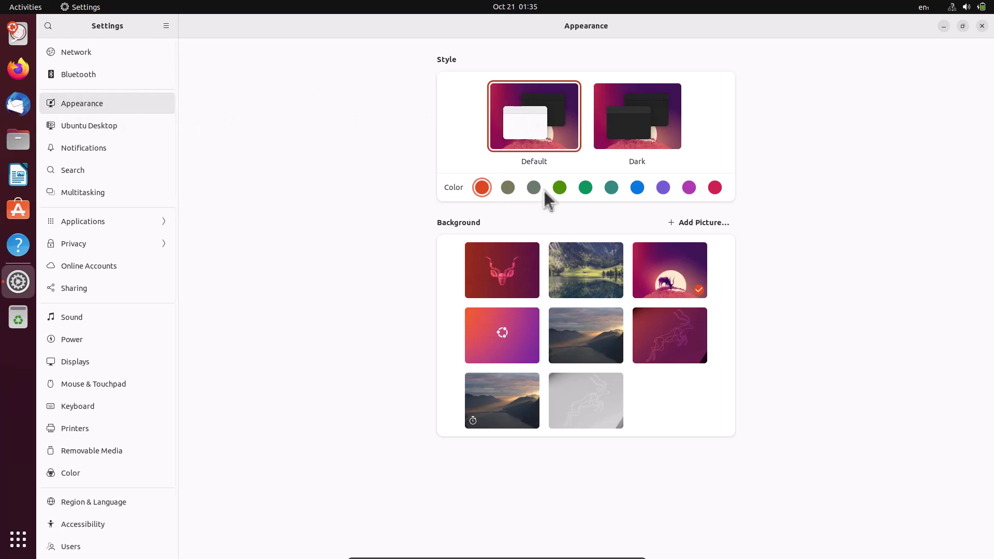
Show Home in Files as icons and switch the accent colour to blue
left_click(17, 140)
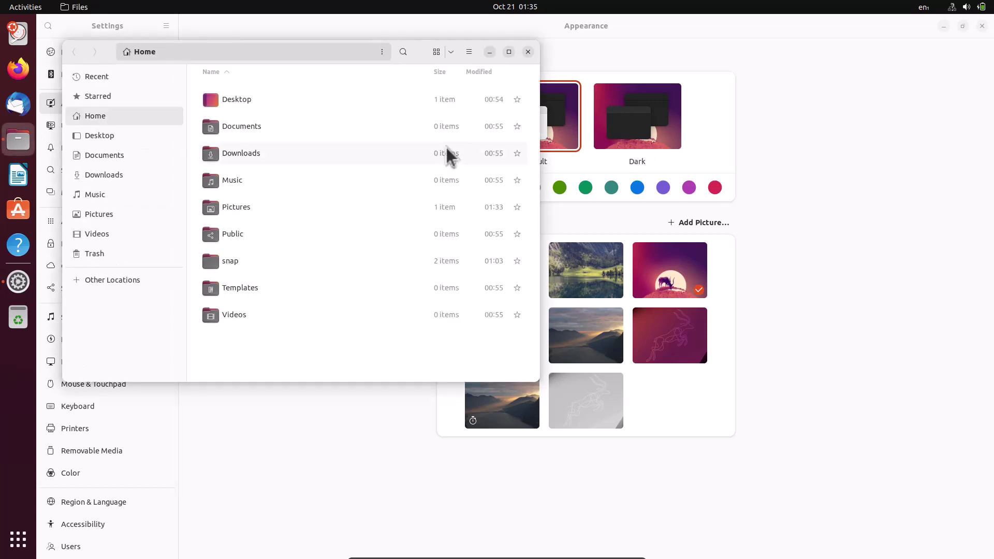
left_click(437, 53)
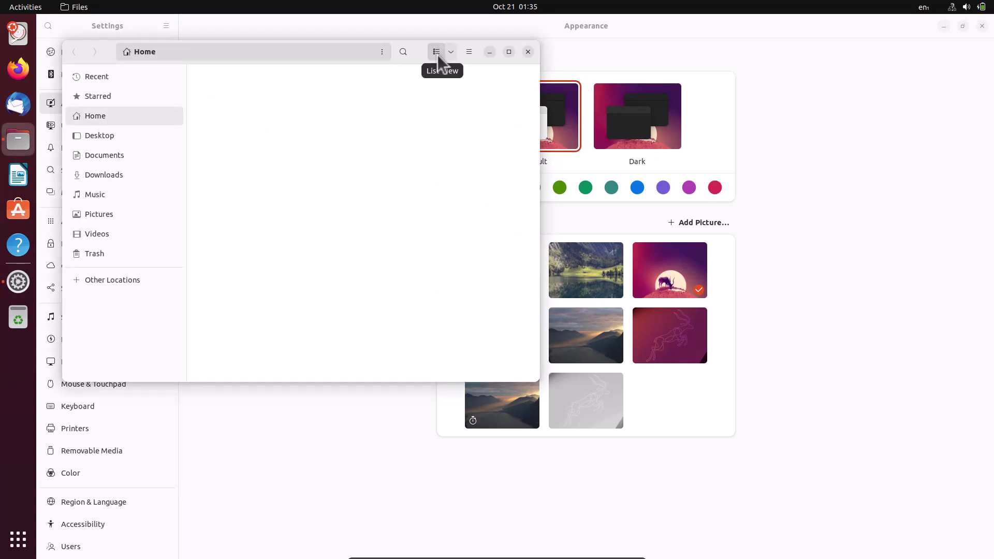
left_click(637, 187)
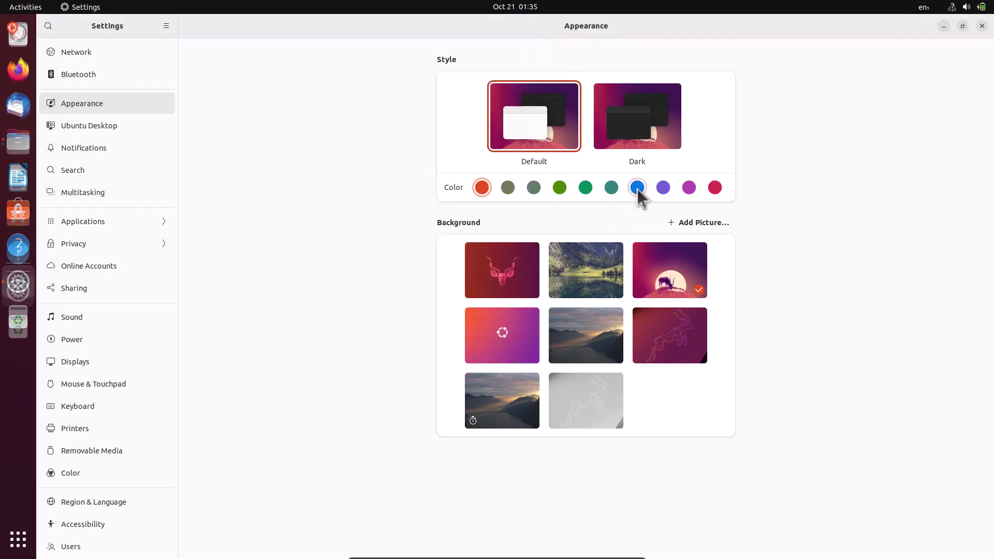
left_click(10, 143)
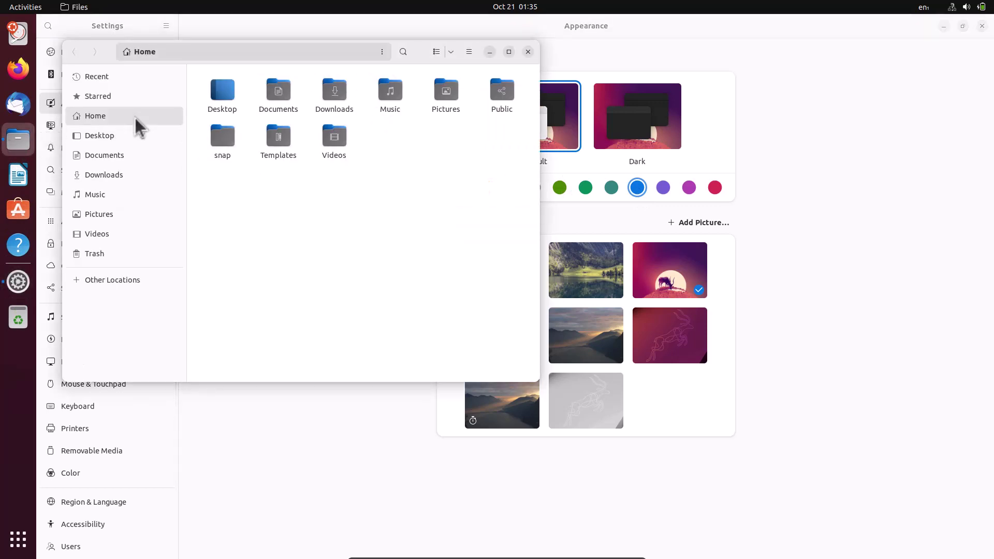
Browse Downloads and Desktop in Files, then open the Ubuntu Desktop settings page
left_click(115, 175)
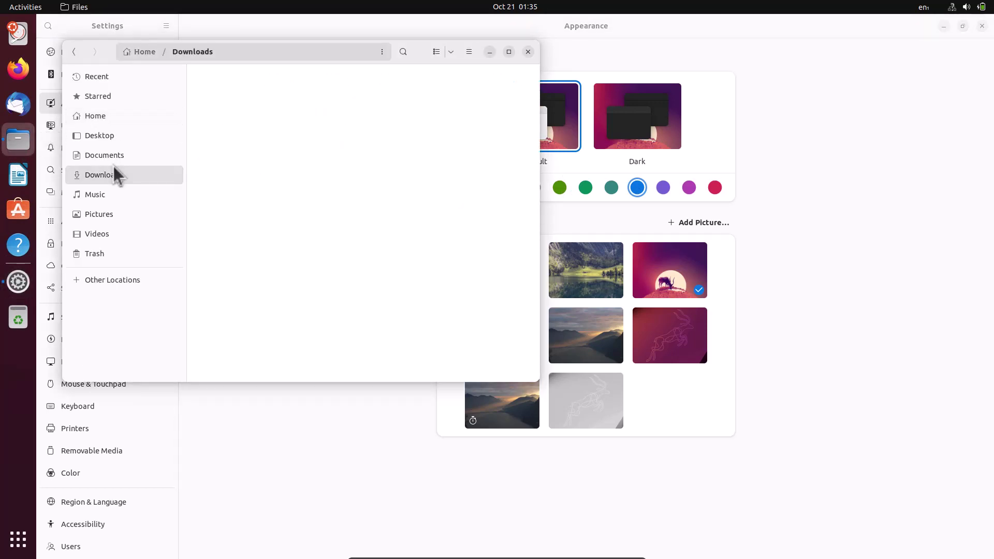
left_click(133, 136)
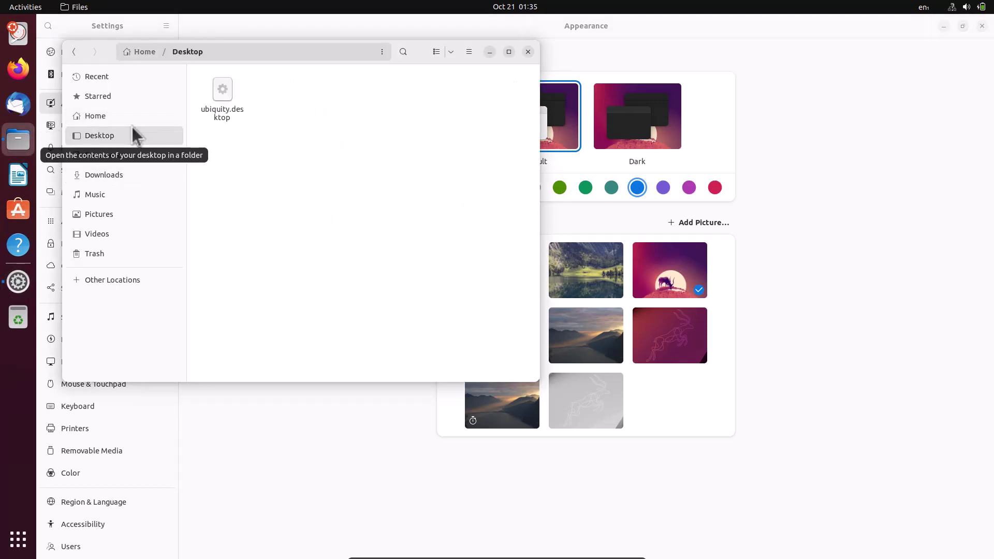
left_click(713, 101)
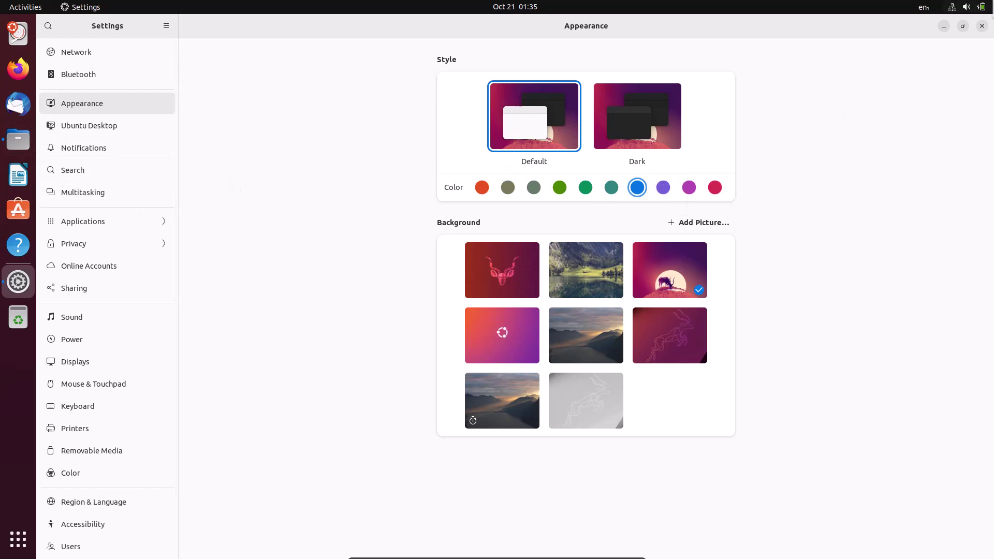
left_click(110, 124)
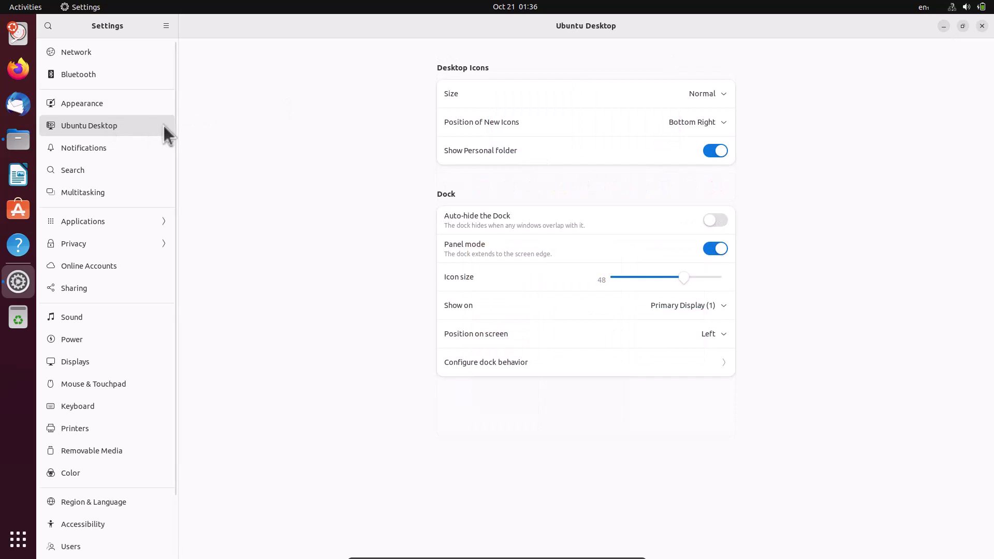